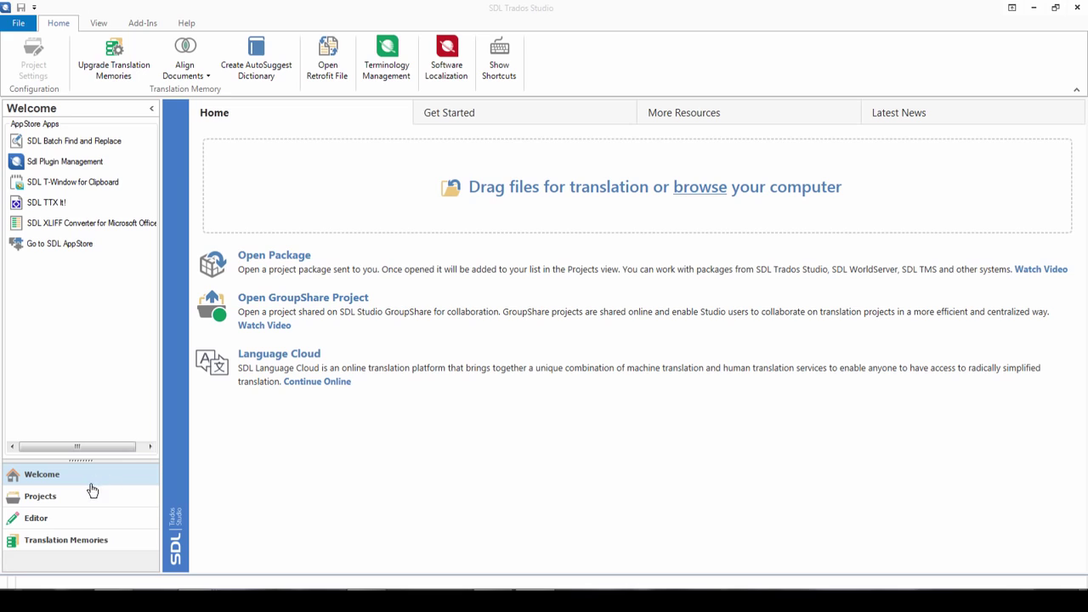
click(66, 540)
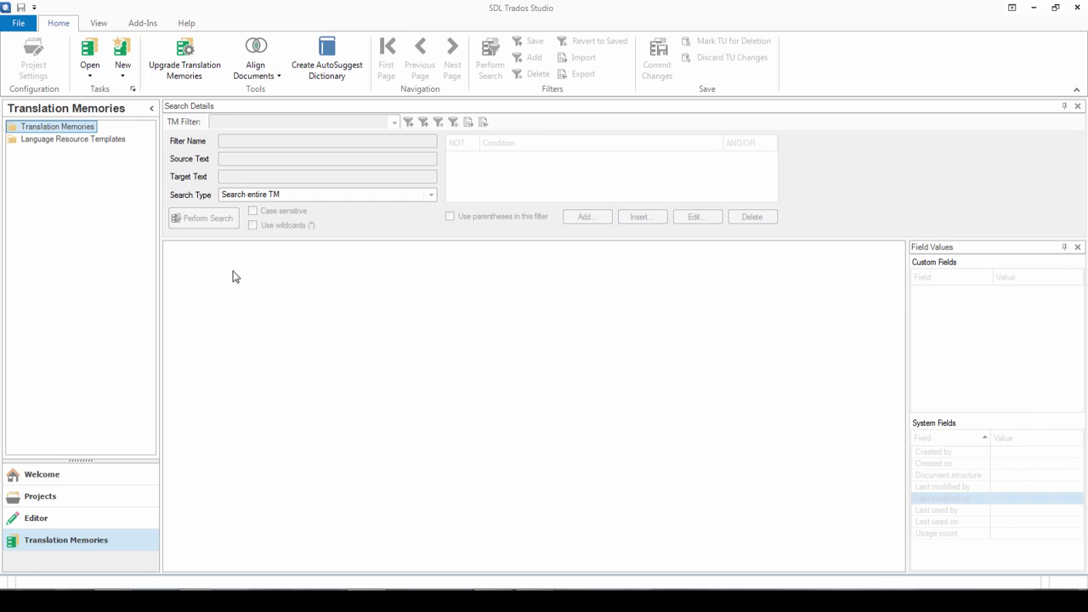
Step: Start a new English (United States) to French (France) translation memory named 'En-Fr'
click(124, 51)
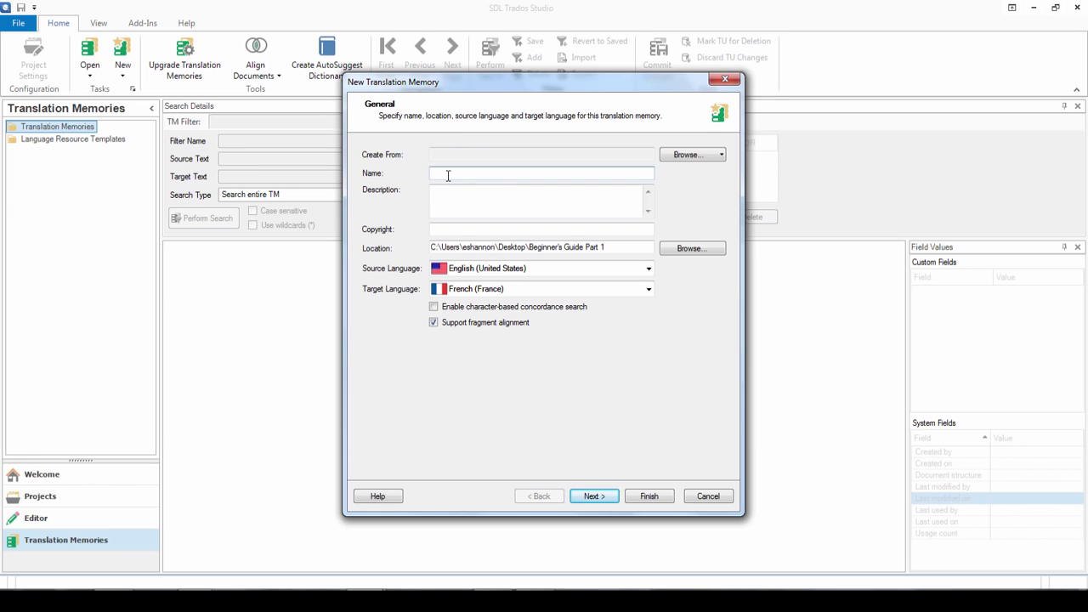
text(En-Fr)
click(691, 248)
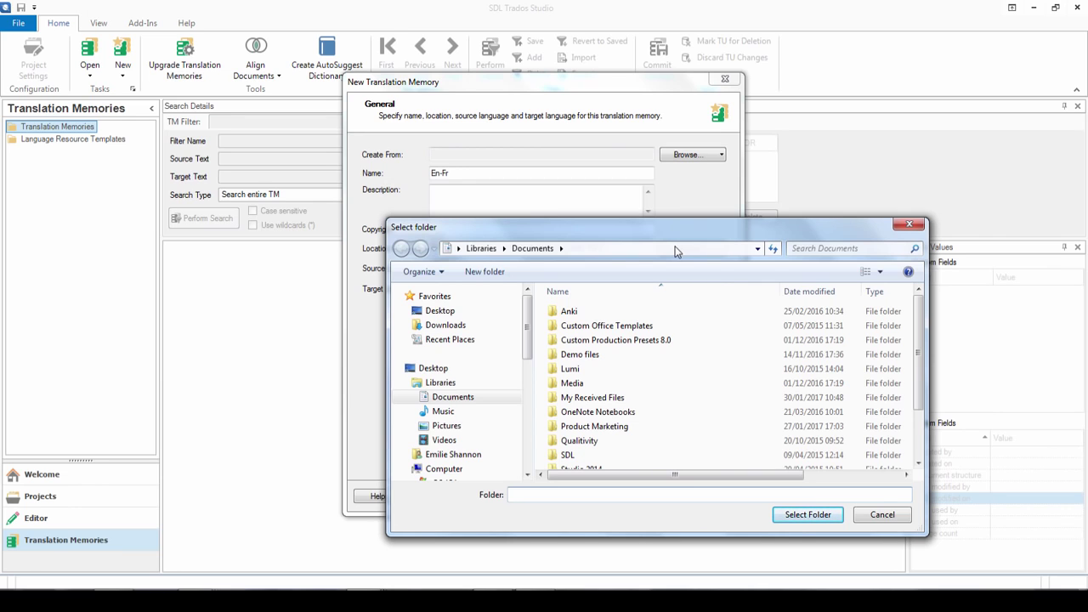
click(881, 515)
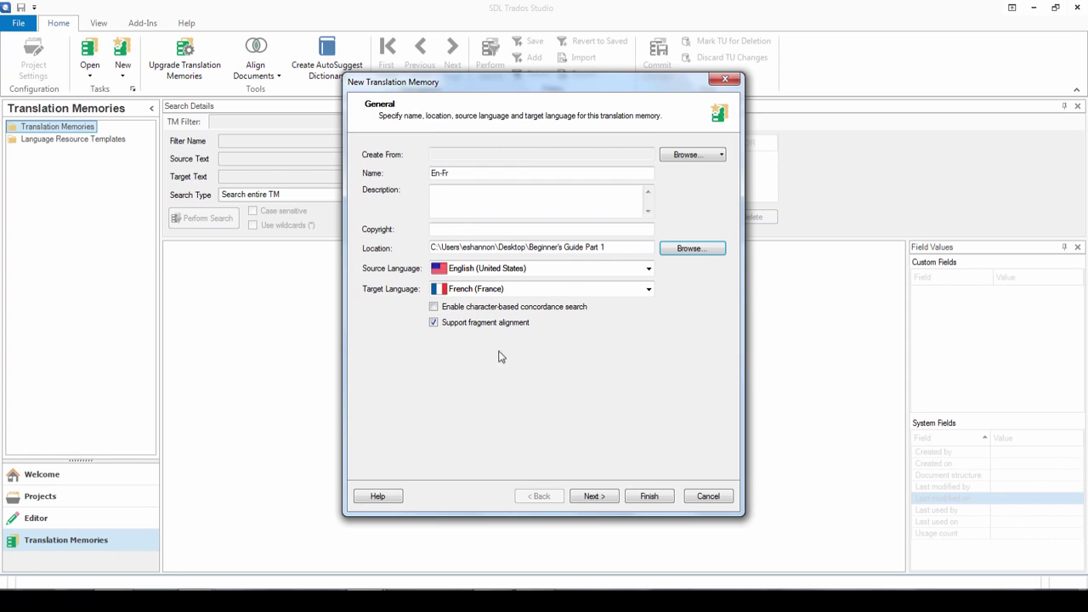
Step: Advance the En-Fr memory wizard from General to the Fields and Settings step
click(595, 499)
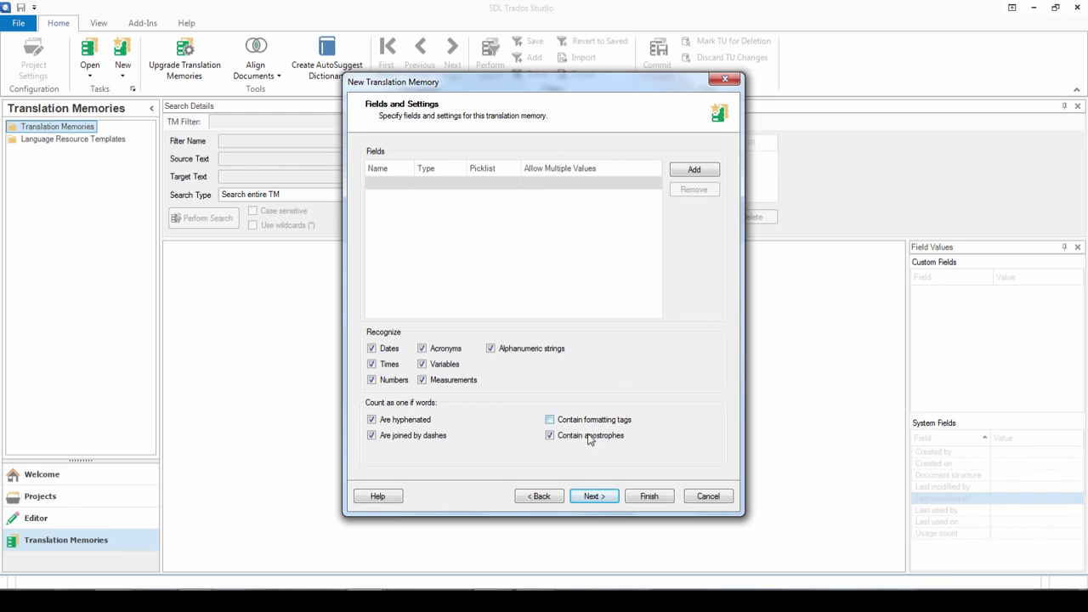
click(589, 497)
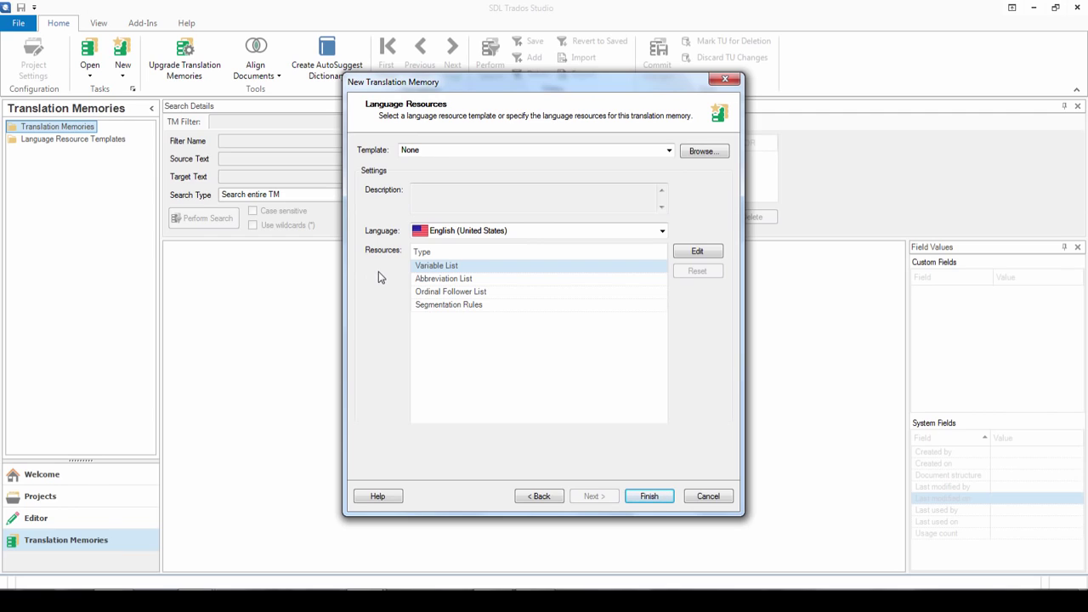
click(476, 268)
Step: Finish creating the En-Fr memory, close the progress window and return to the Welcome page
click(650, 496)
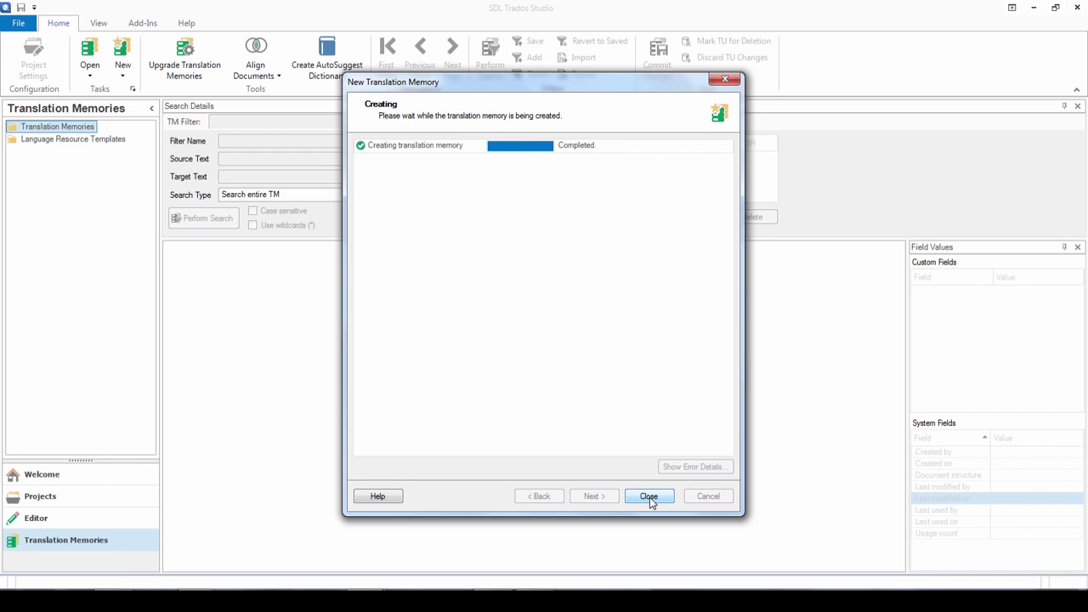
click(649, 498)
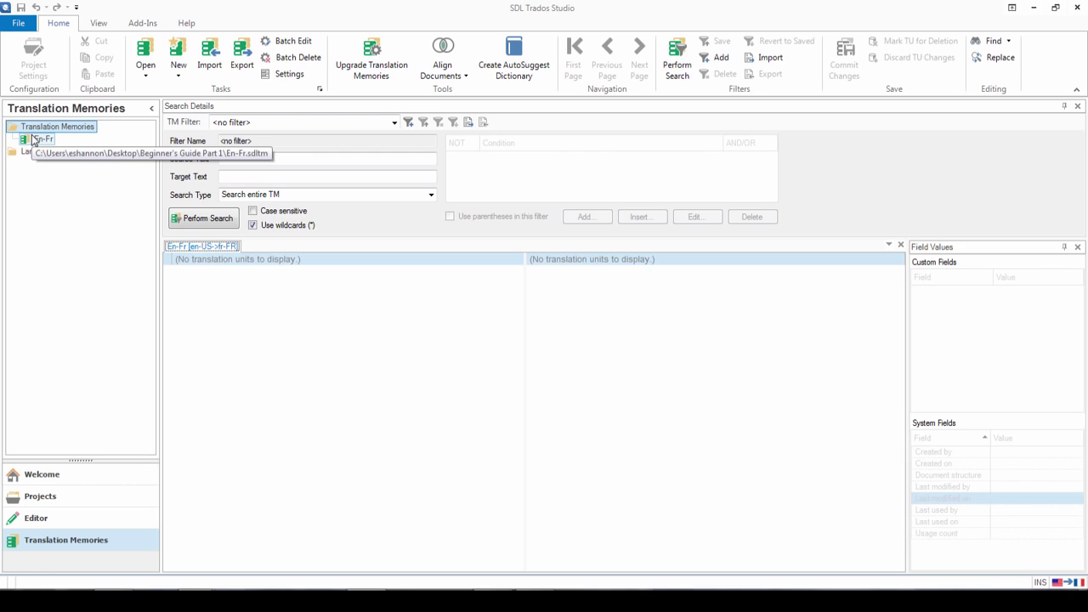
click(42, 475)
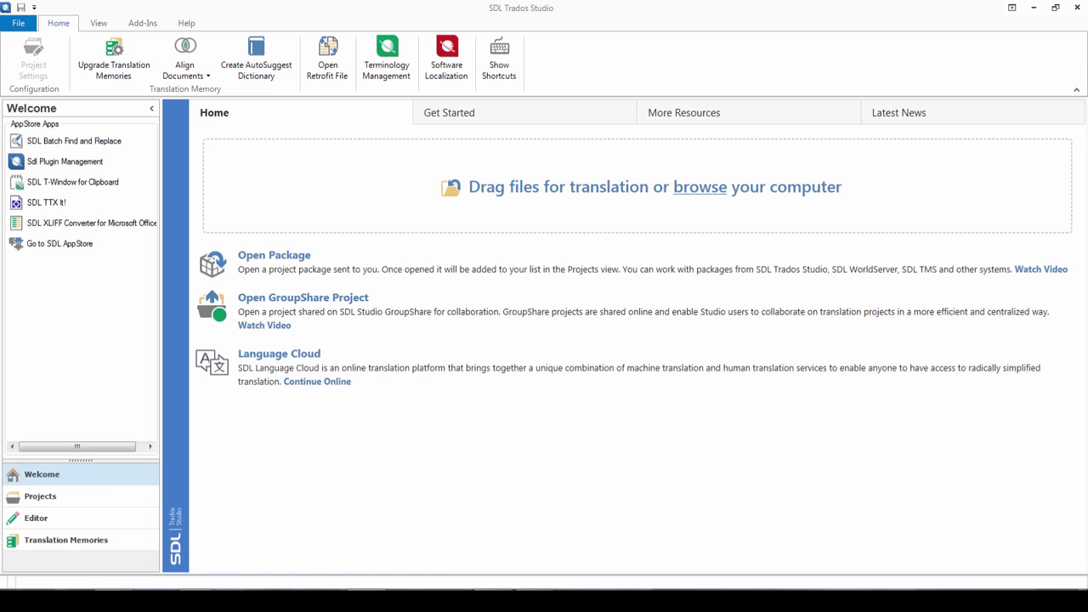
Step: Load Source document_EN.doc.docx for single-document translation with French (France) as the target
key(alt+Tab)
drag(713, 349, 404, 237)
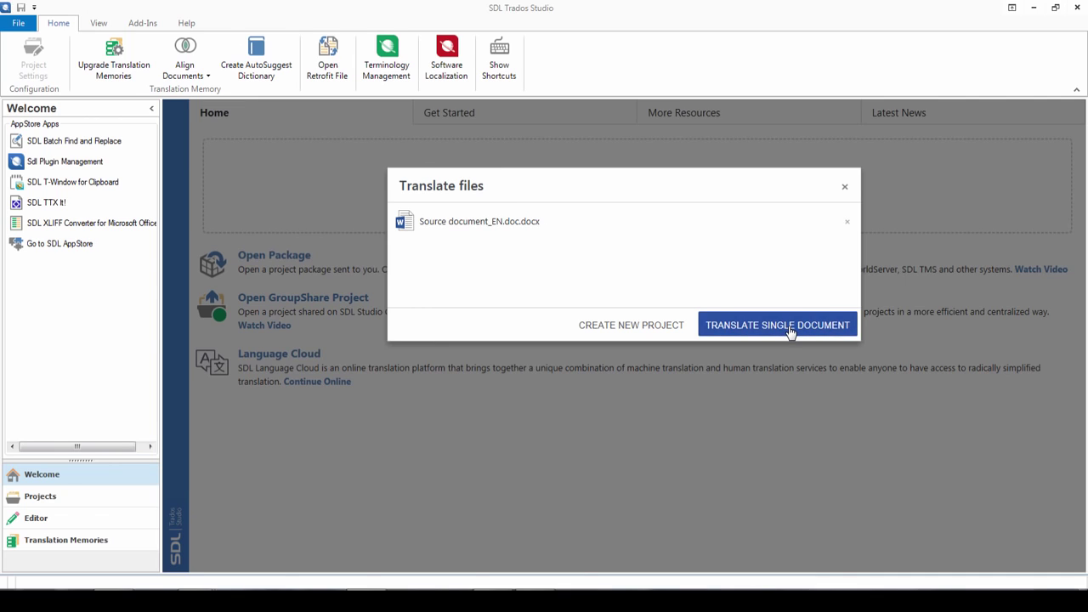
click(791, 329)
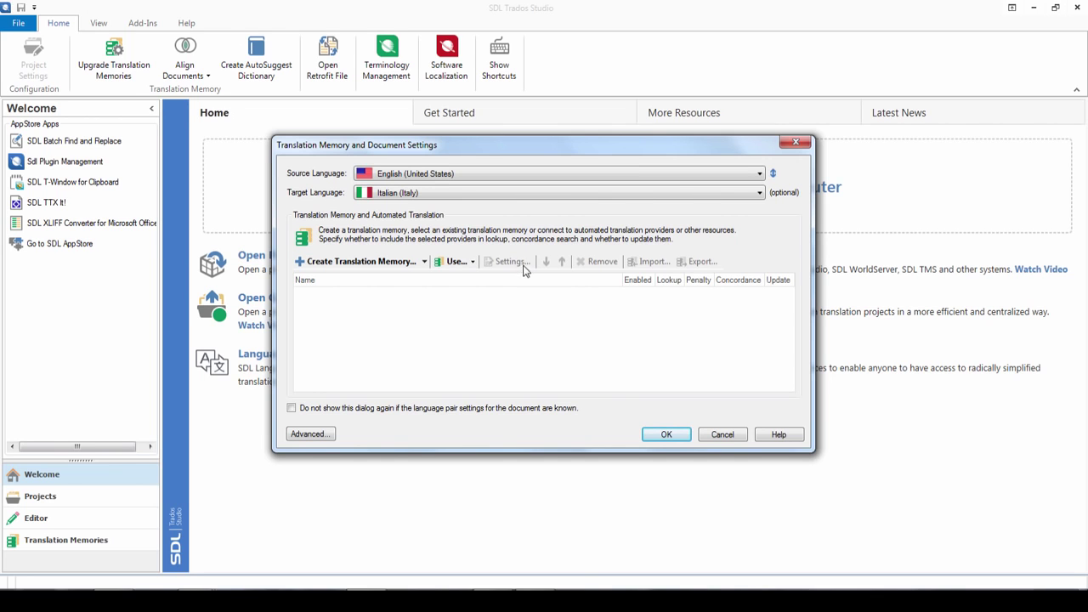
click(417, 195)
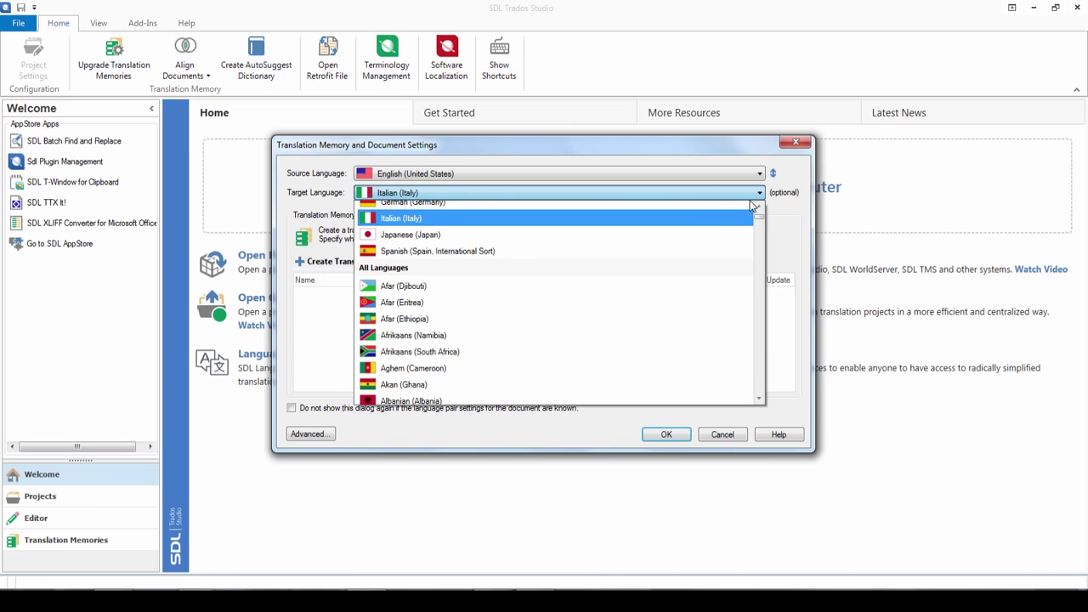
scroll(758, 207, up, 2)
click(408, 216)
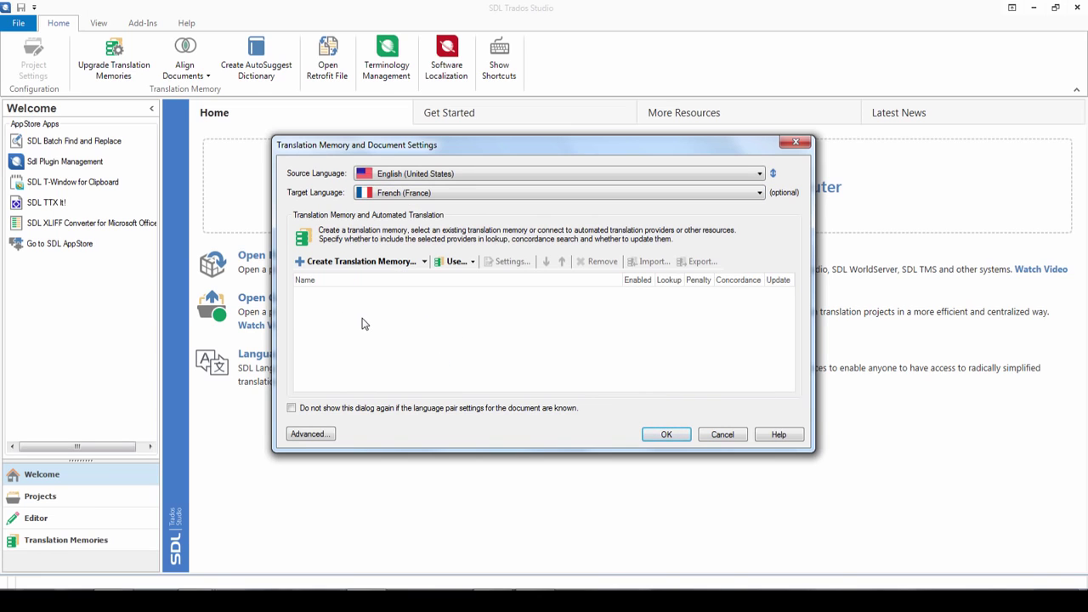
Step: Attach the existing file-based memory En-Fr.sdltm from the Desktop's Beginner's Guide Part 1 folder
click(323, 267)
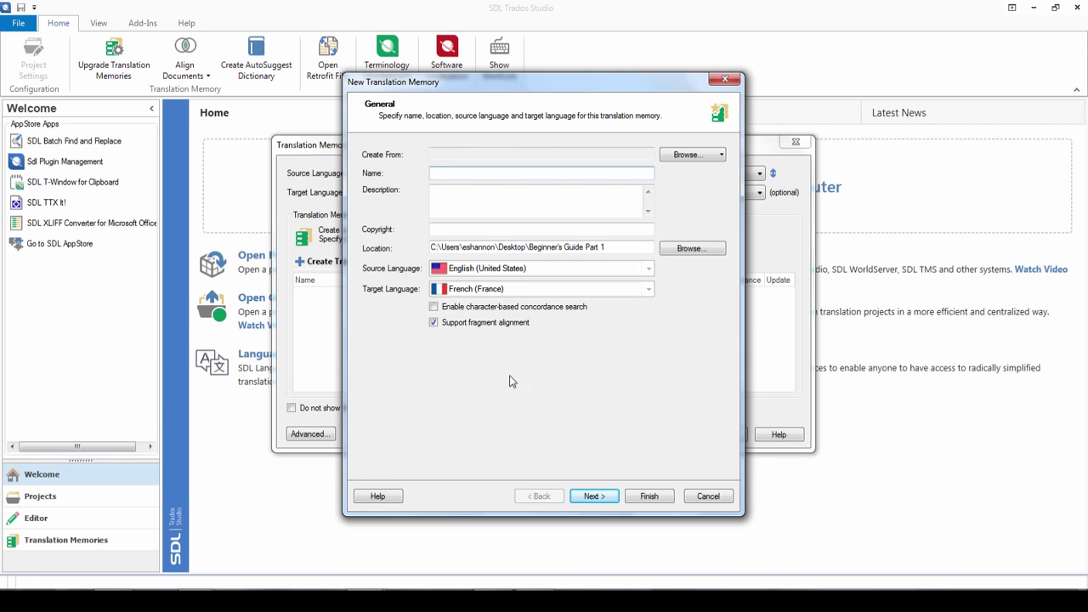
click(708, 496)
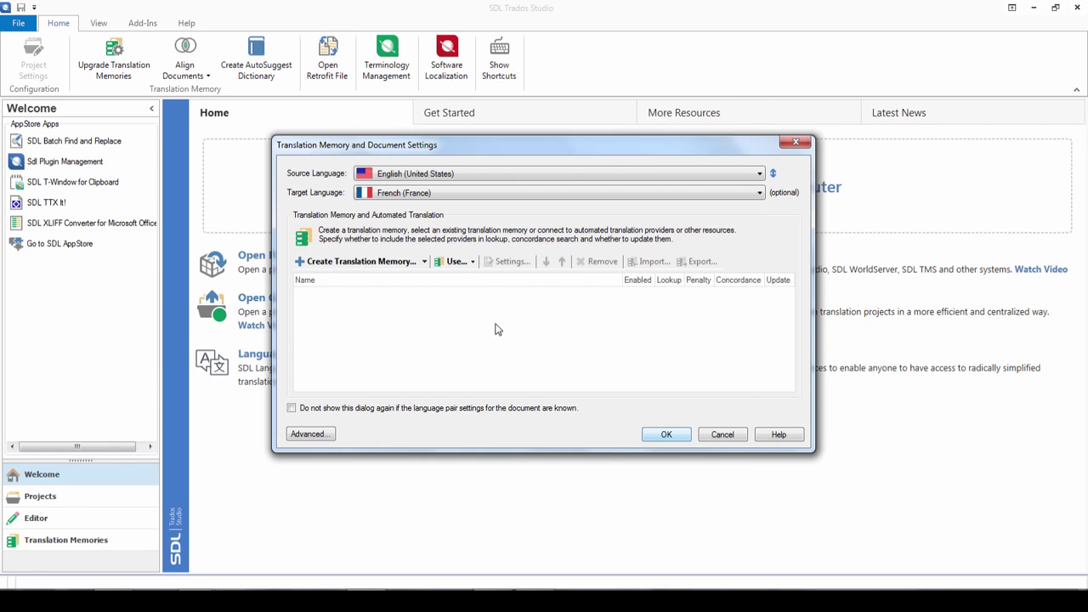
click(454, 261)
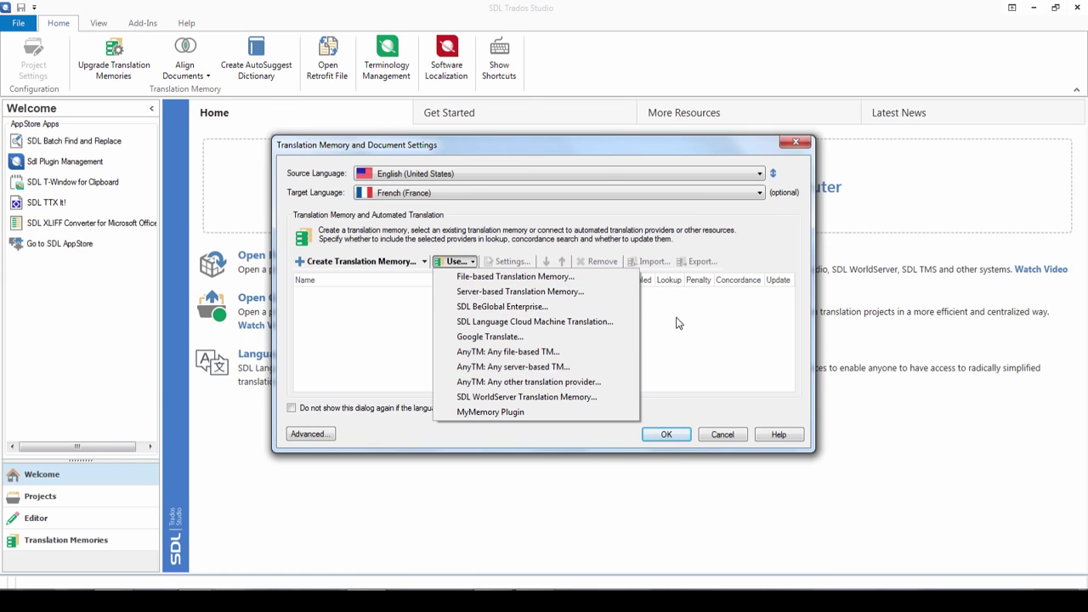
click(466, 278)
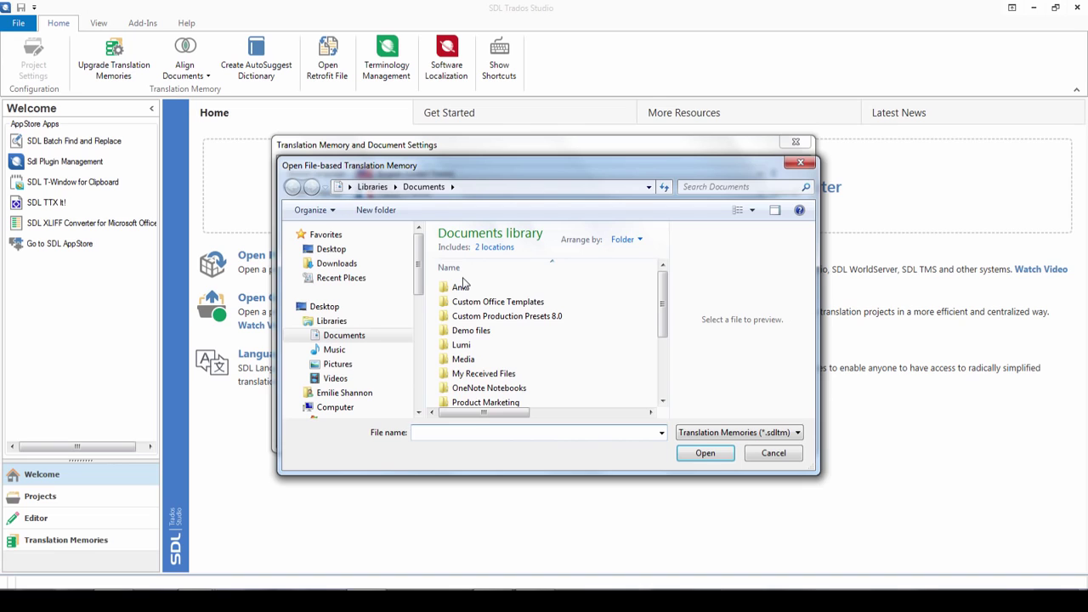
click(328, 251)
double_click(520, 307)
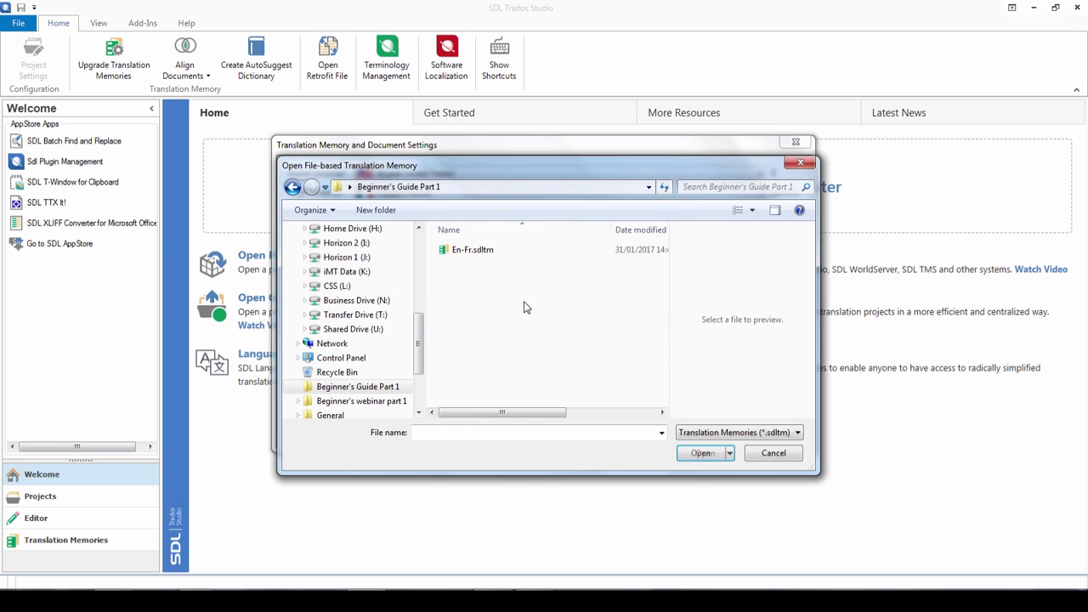
double_click(476, 253)
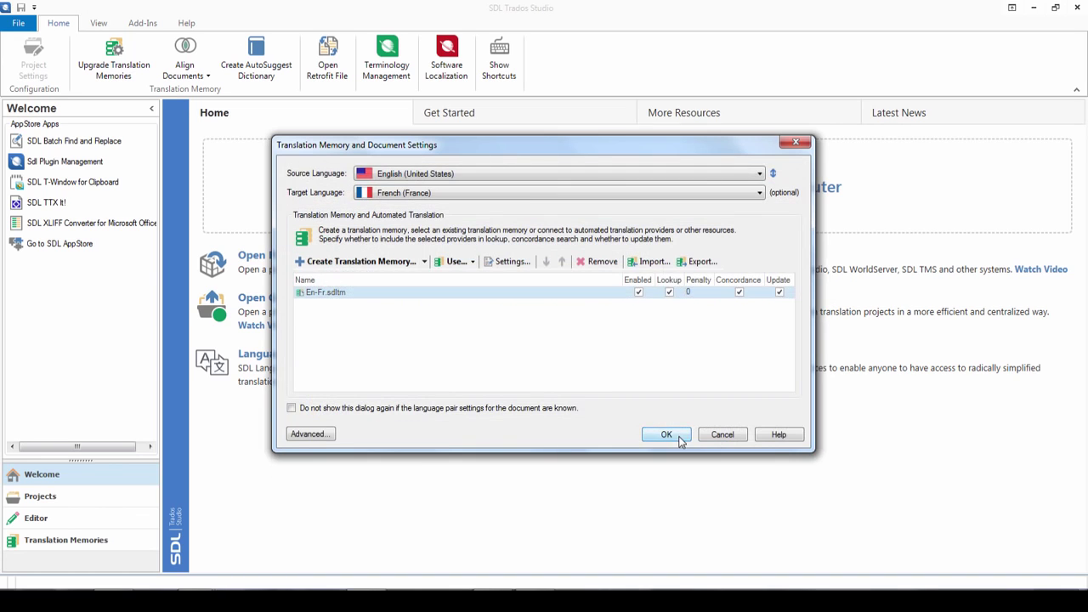
Step: Open the document in the Editor and enter 'Prise en main' as segment 1's translation
click(666, 433)
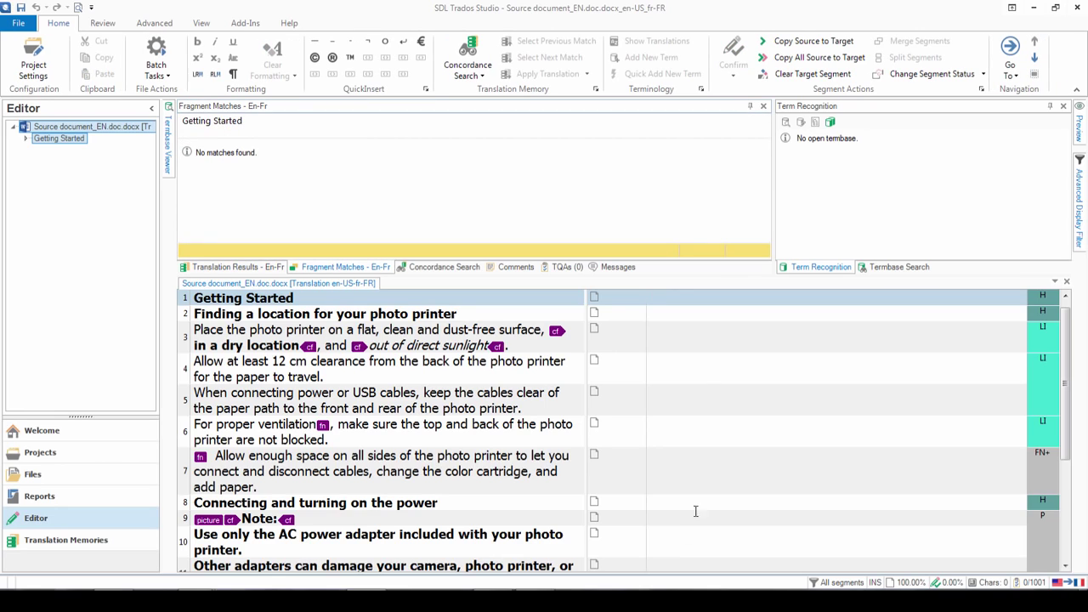
click(666, 298)
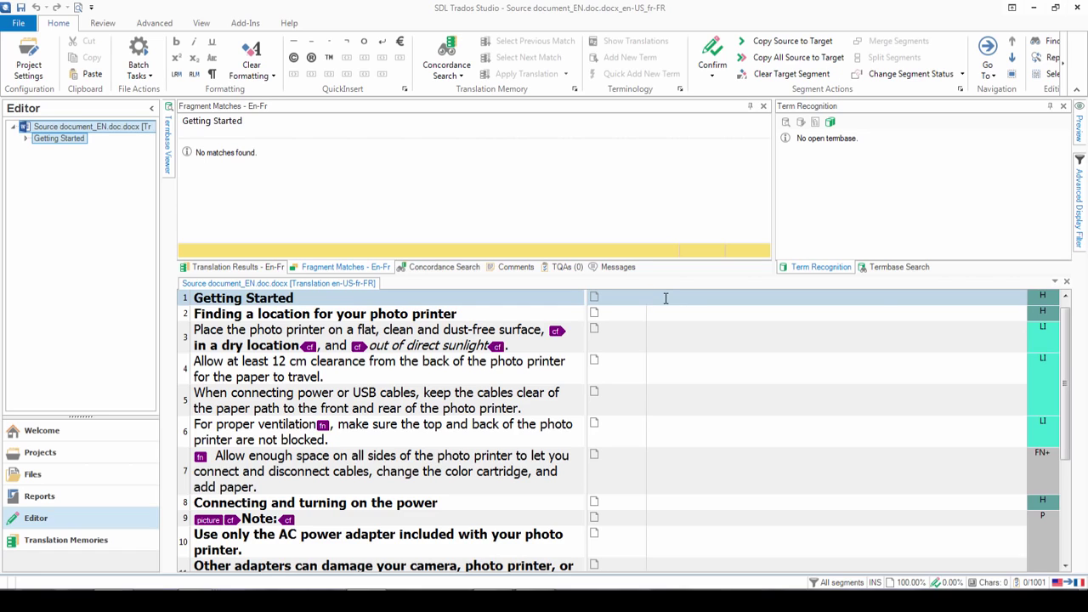
text(Prise en )
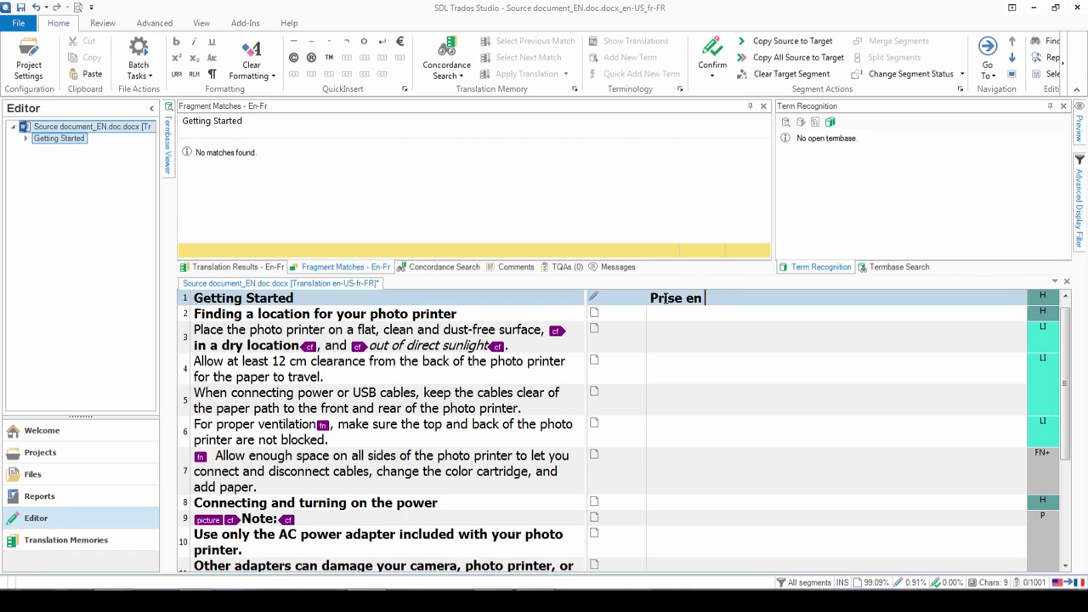
text(main)
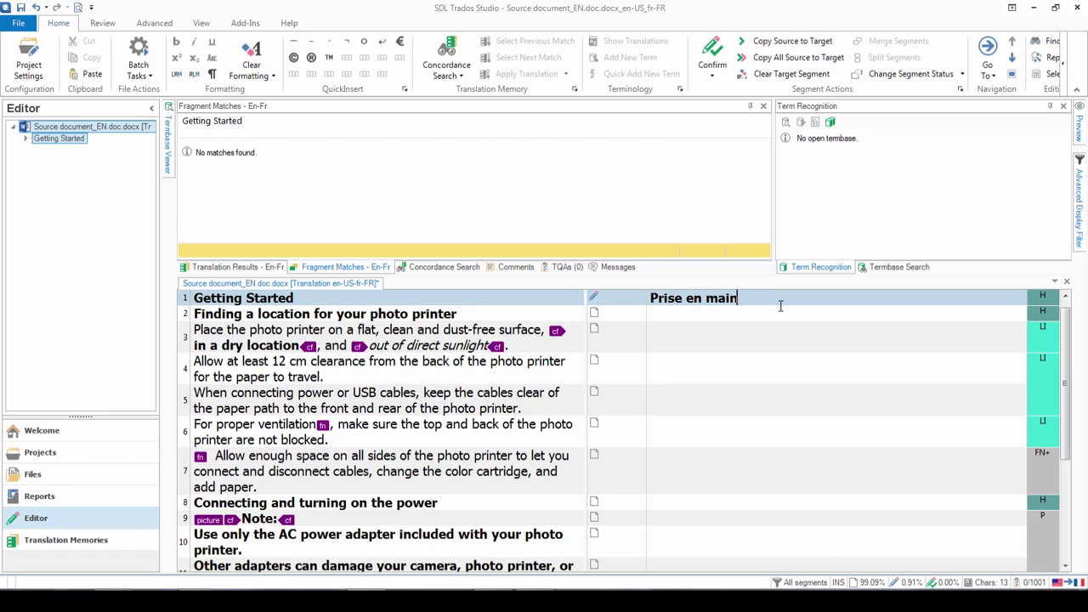
Step: Confirm segment 1's translation and reselect it to view its En-Fr context match
click(724, 53)
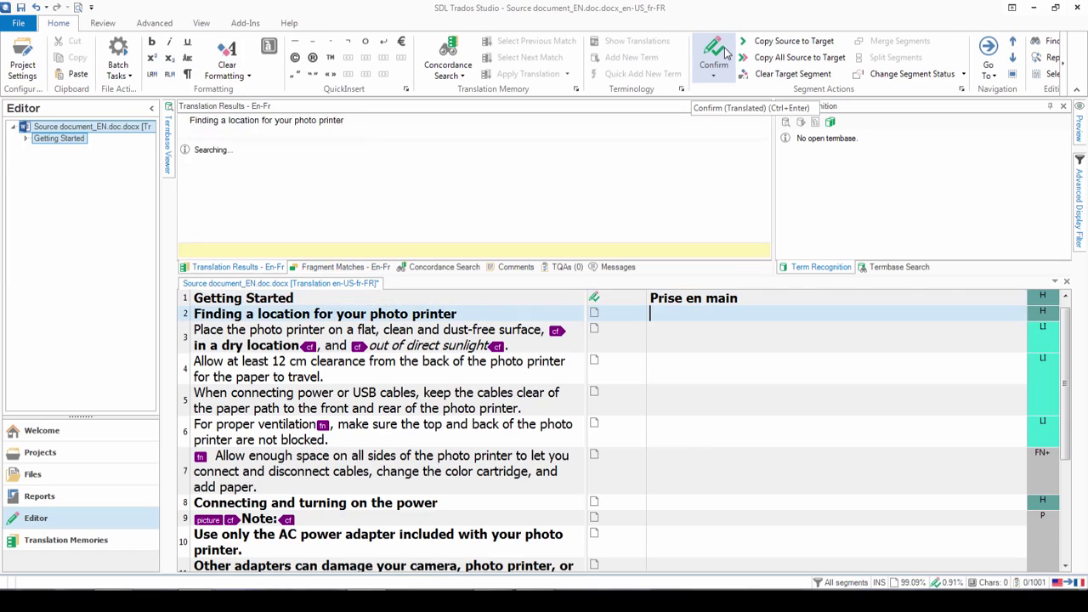
click(752, 299)
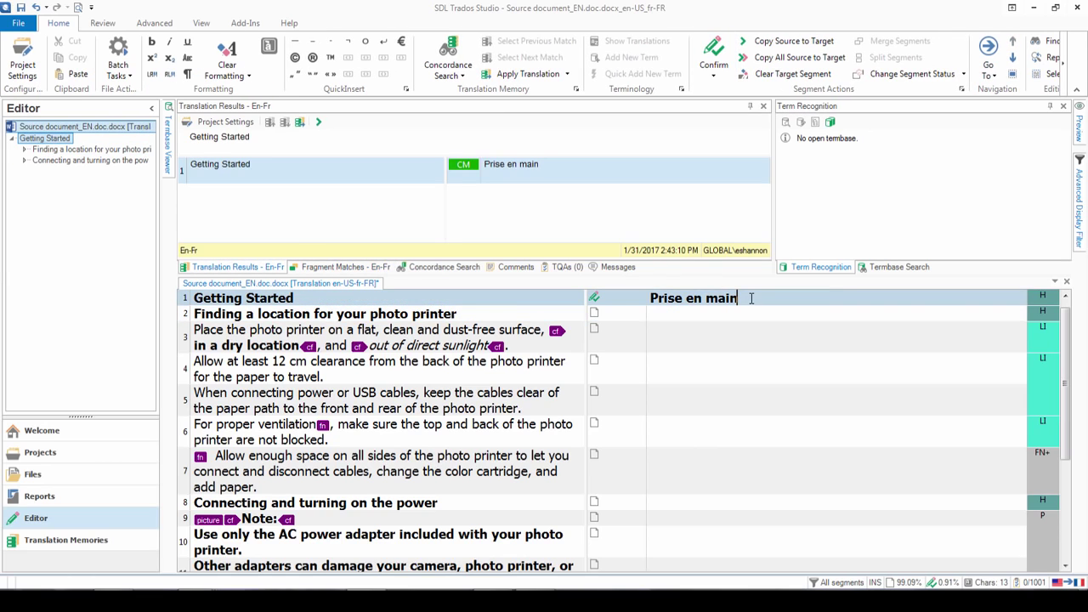
mouse_move(464, 168)
Step: List the En-Fr memory's unit 'Getting Started' → 'Prise en main', then return to the Editor
click(19, 548)
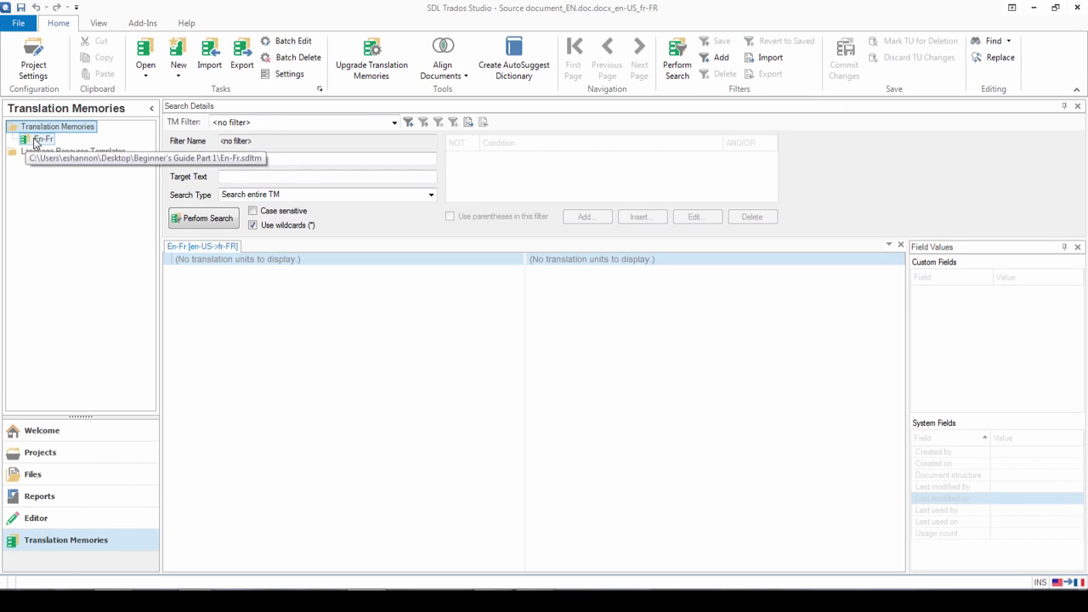
click(199, 219)
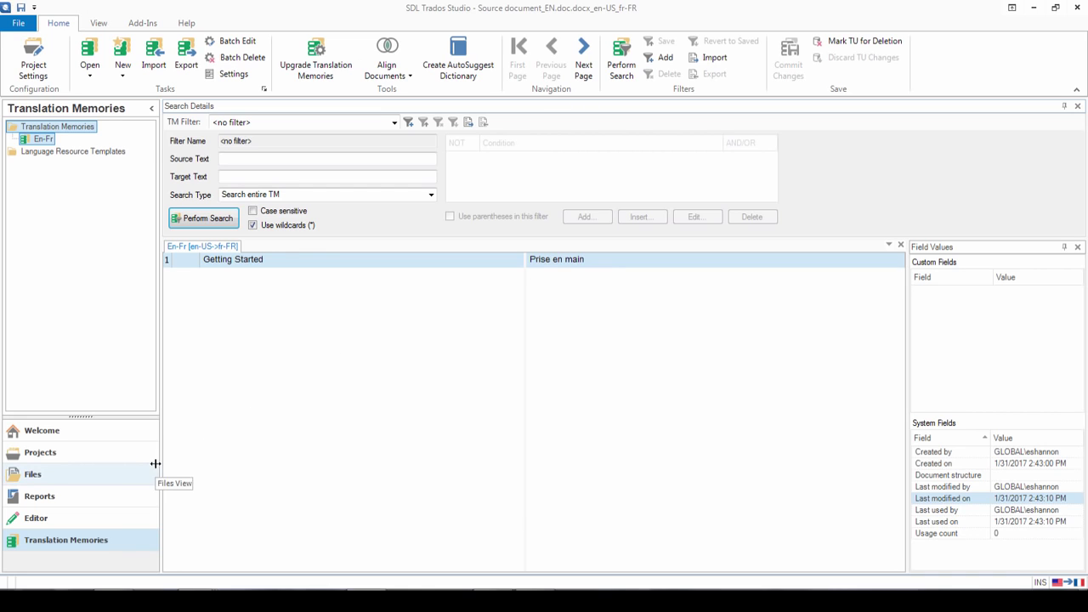
click(98, 518)
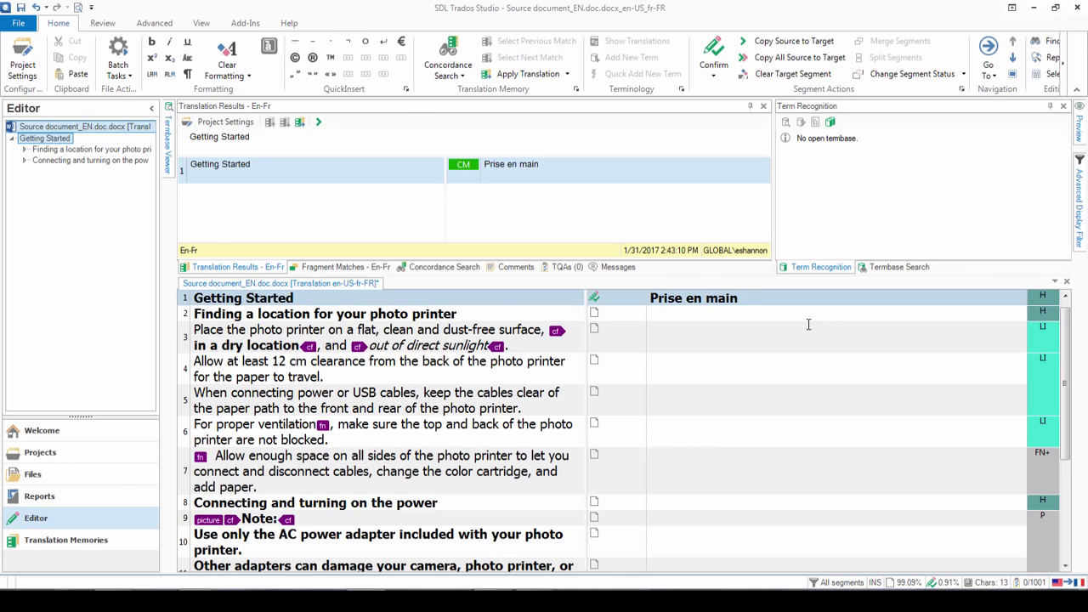
Step: Switch back to Translation Memories to view the En-Fr unit 'Getting Started' → 'Prise en main'
click(85, 542)
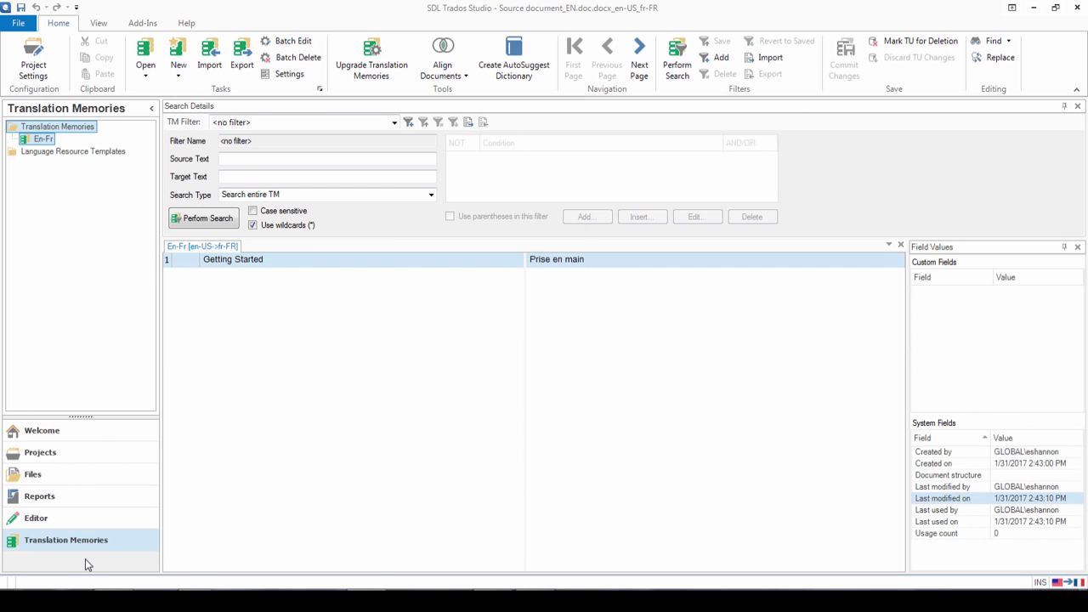